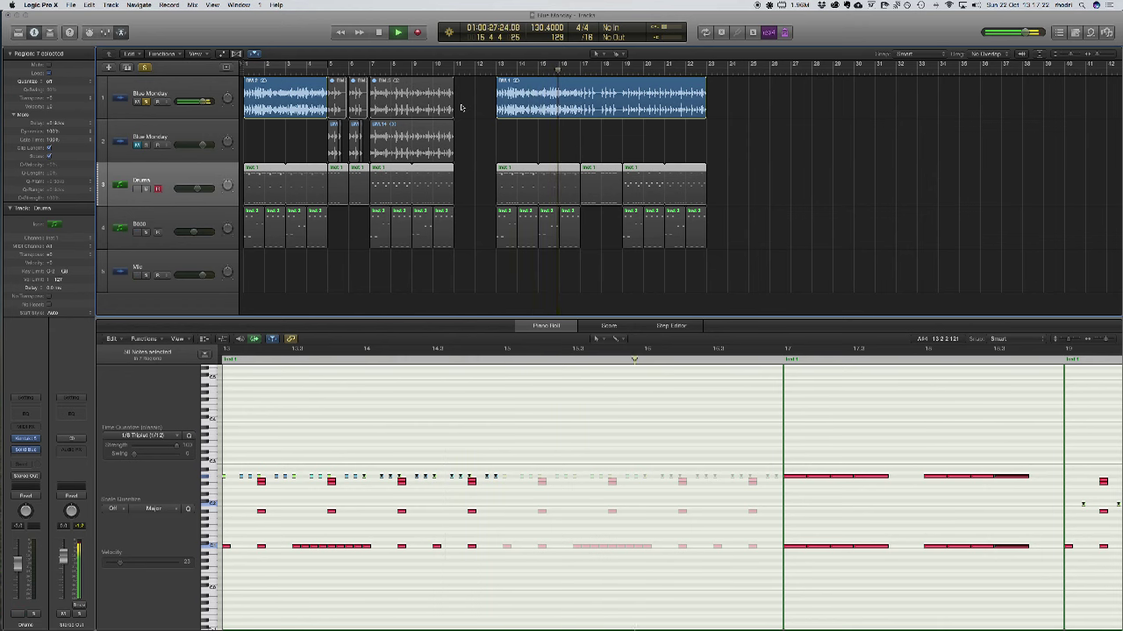
- Solo the Drums and Bass tracks instead of the Blue Monday audio and play them from just before bar 13
key(space)
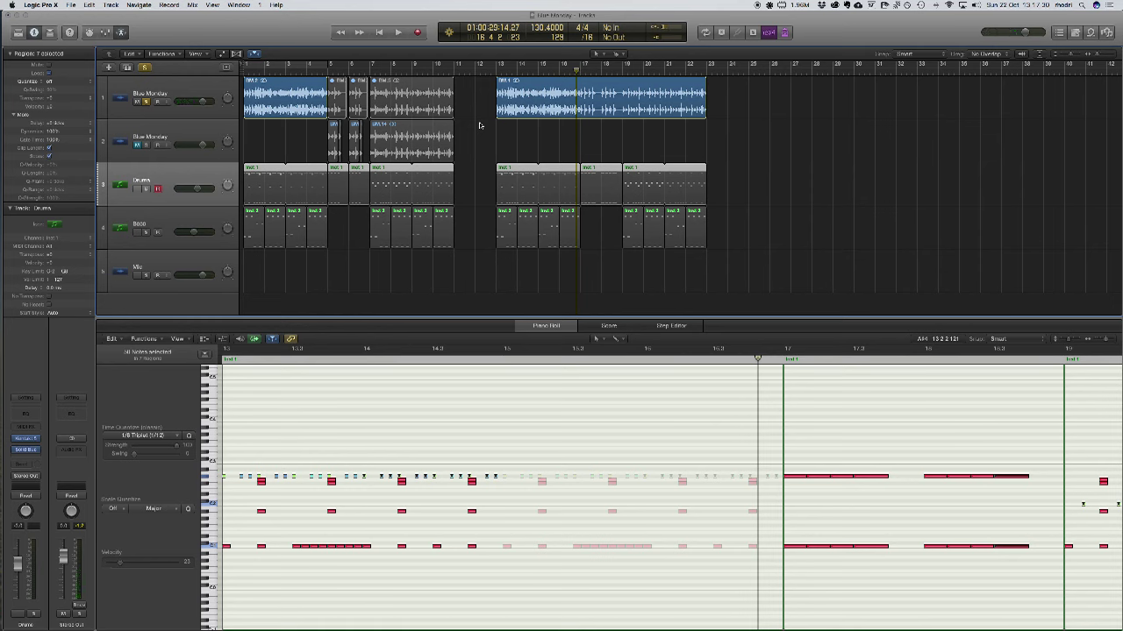
click(487, 79)
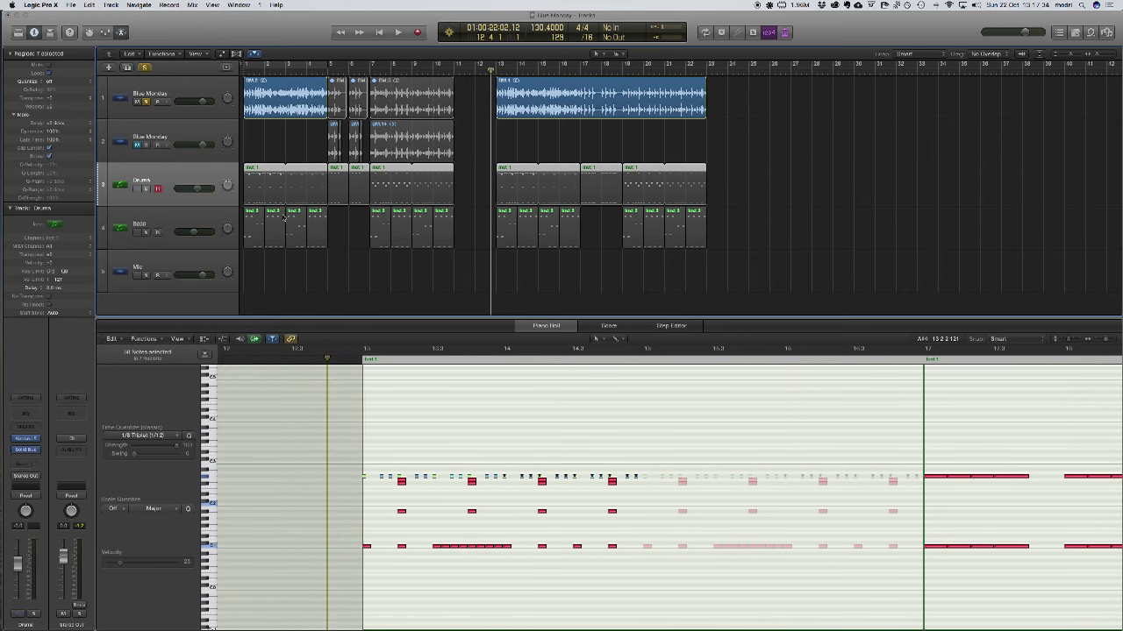
click(146, 101)
click(146, 189)
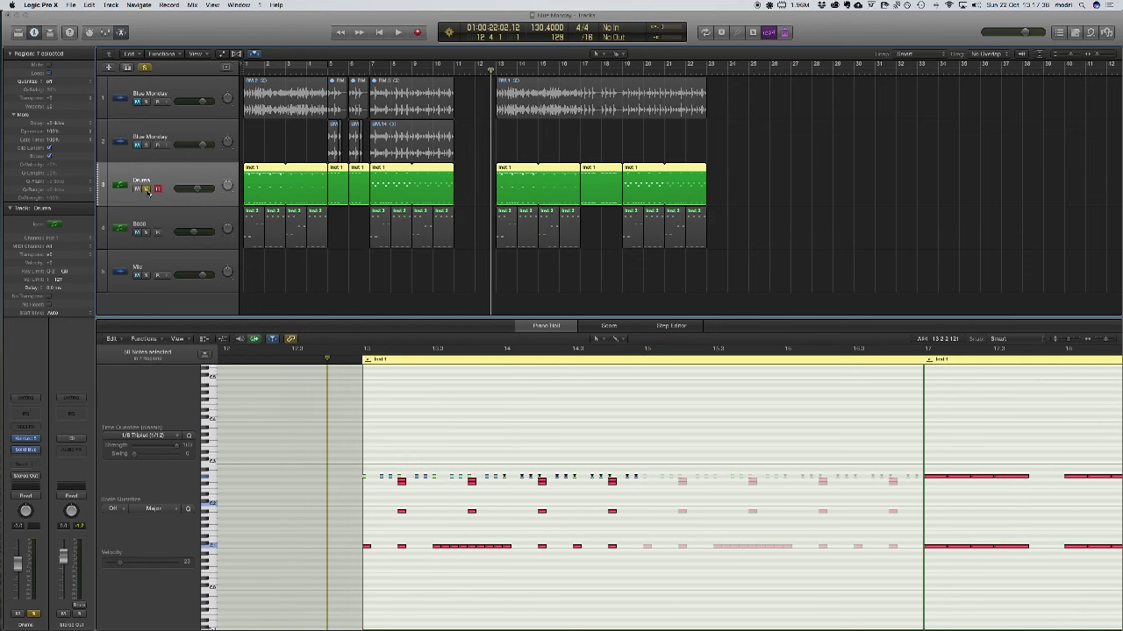
click(147, 231)
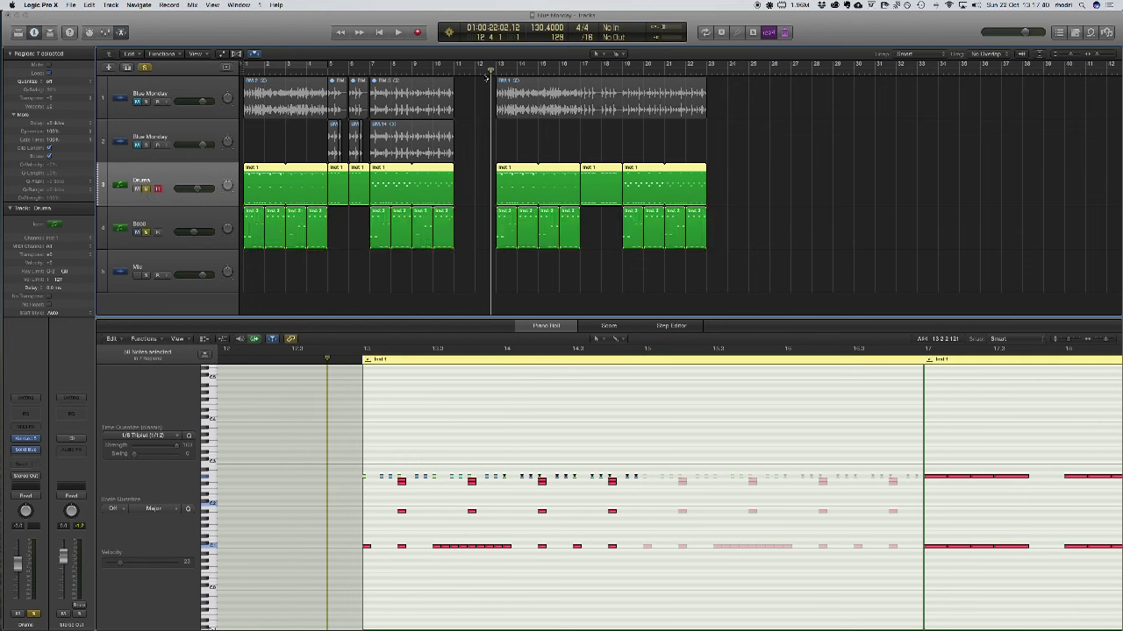
key(space)
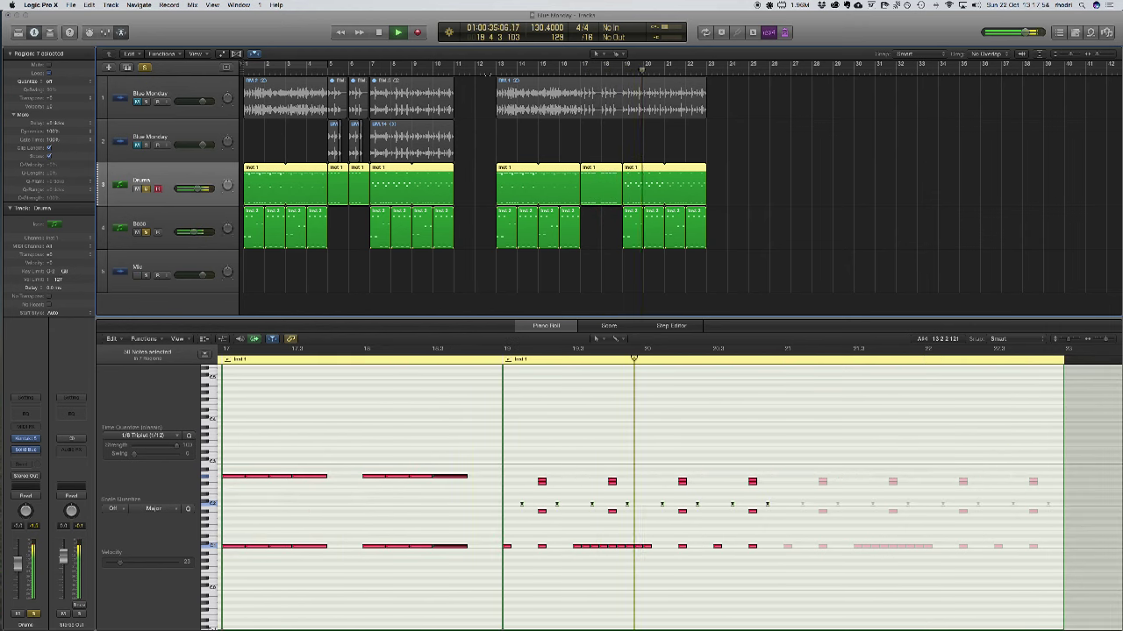
key(space)
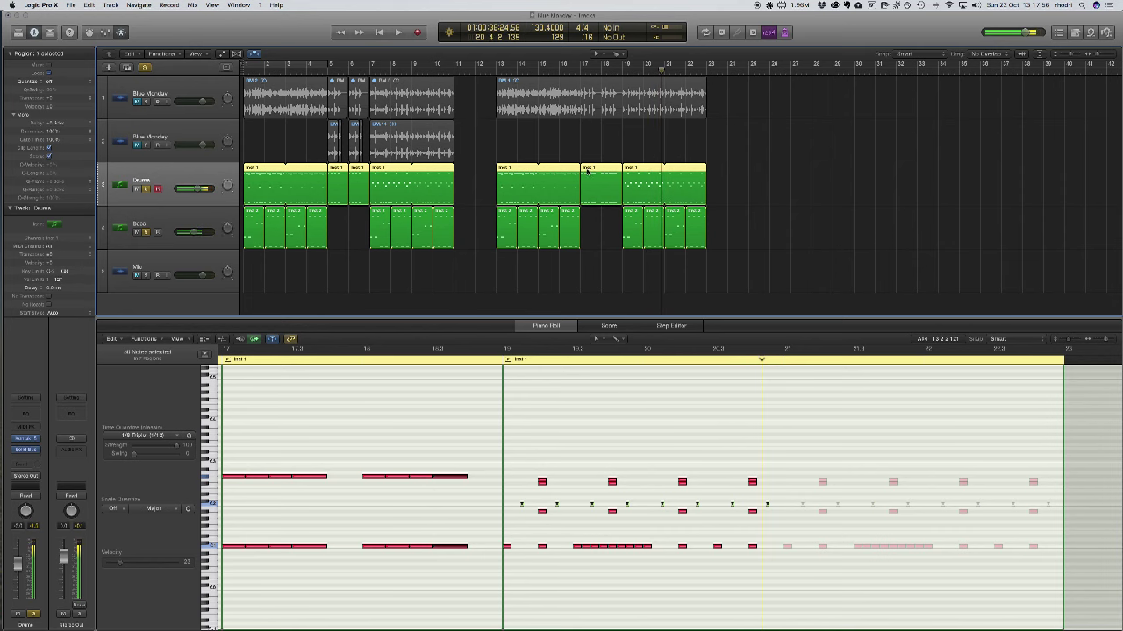
- Examine the drum region at bar 17 as notation in the Score Editor, playing it from its first note
click(611, 138)
click(596, 188)
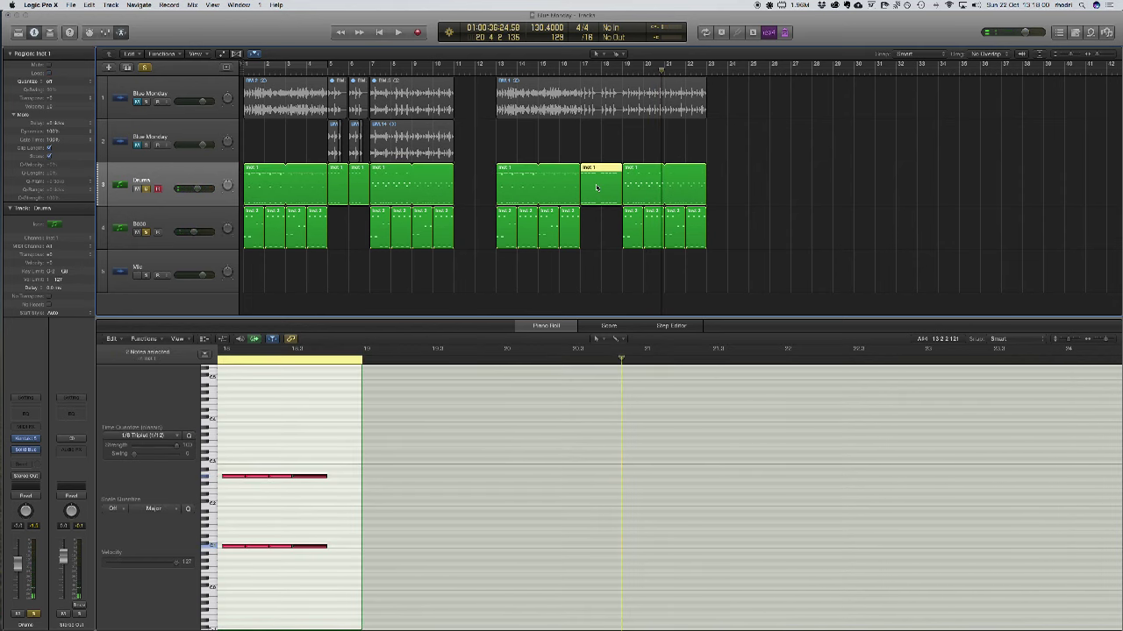
click(239, 5)
click(253, 98)
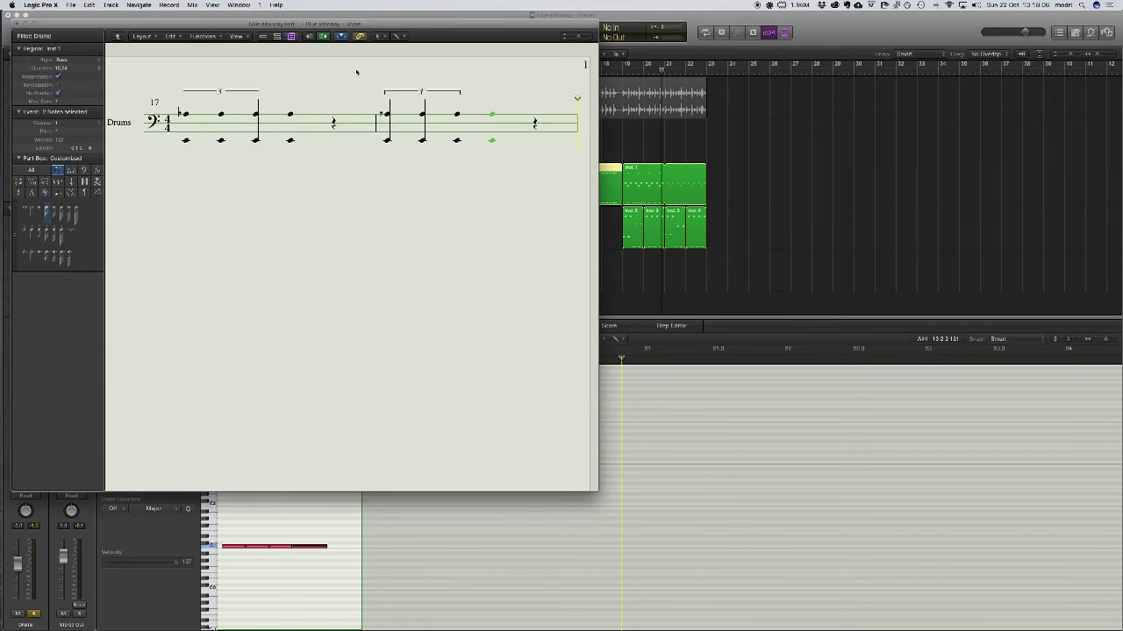
drag(577, 97, 134, 112)
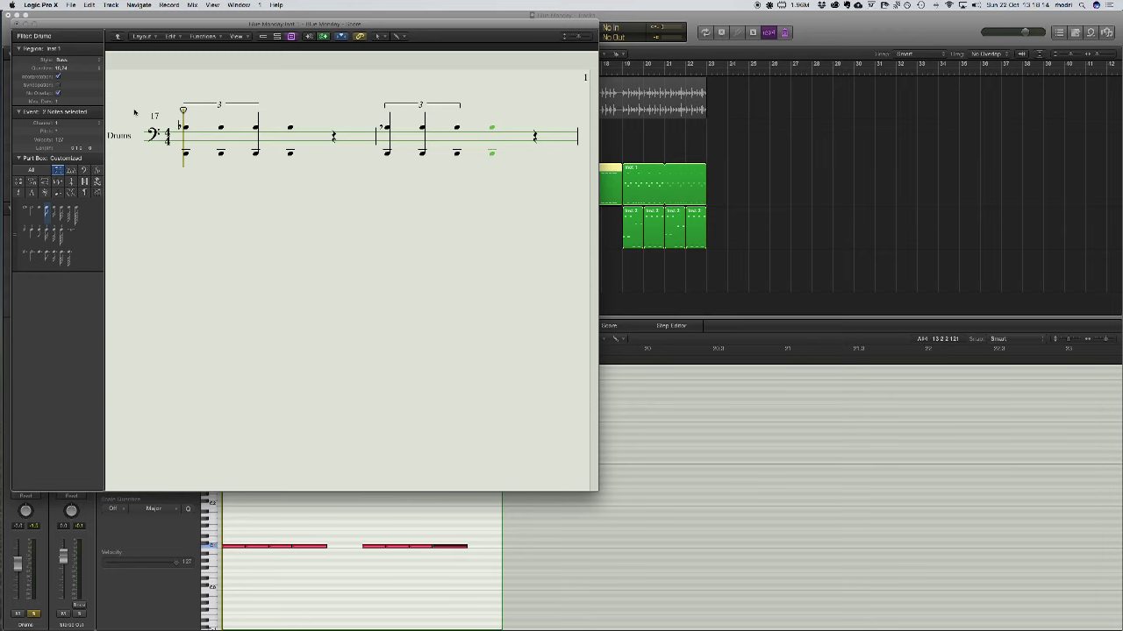
key(space)
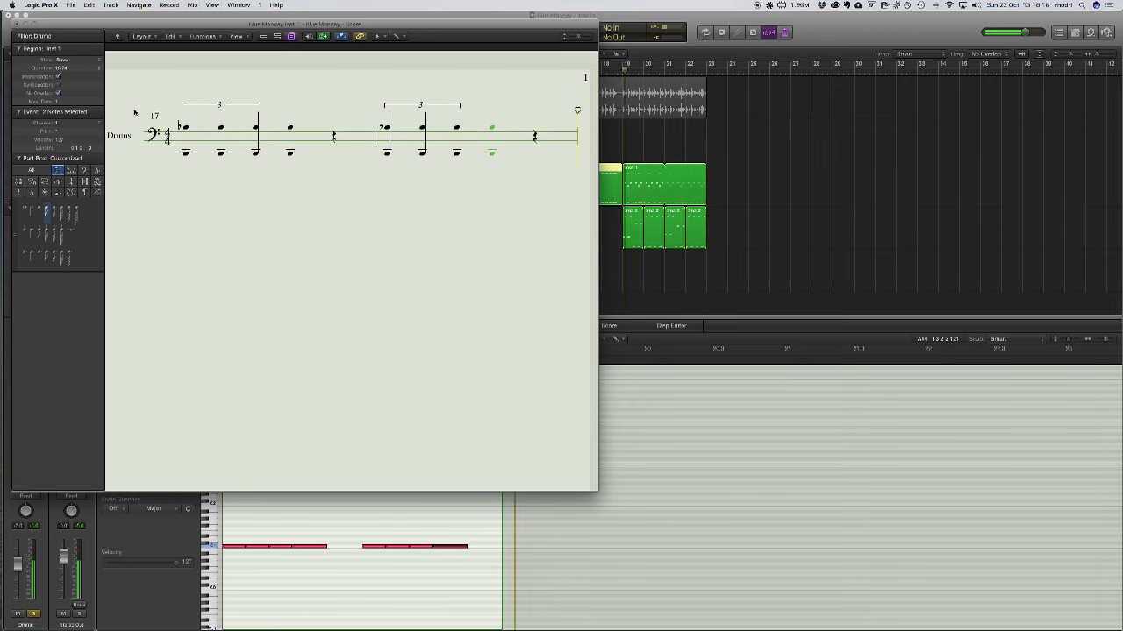
click(16, 25)
click(466, 111)
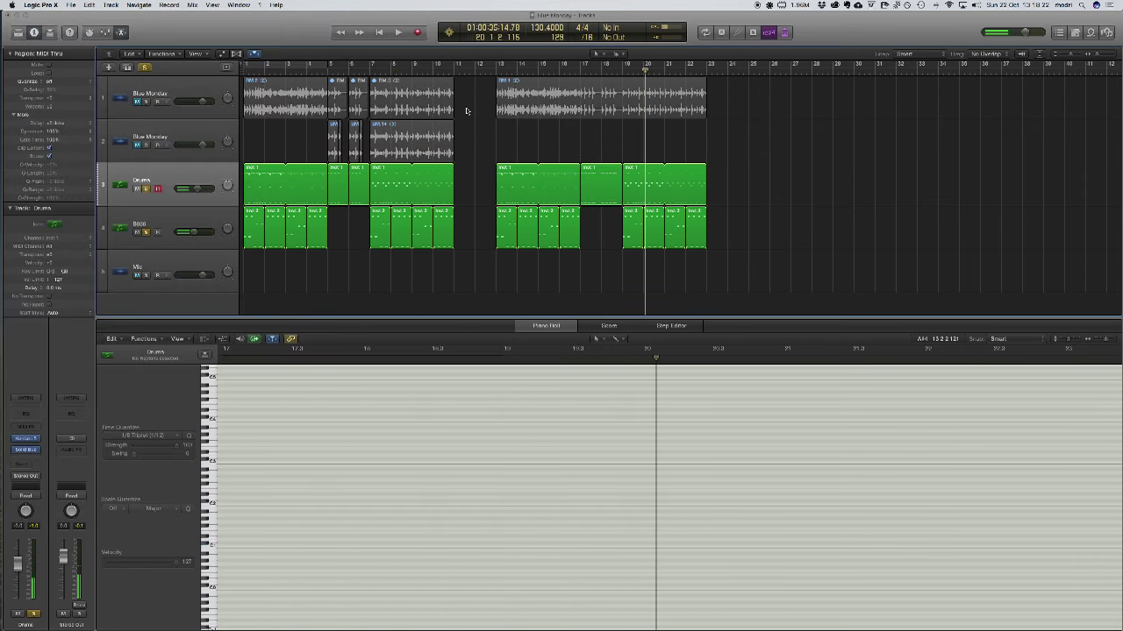
- Solo only the first Blue Monday audio track and listen from just before bar 13, replaying the break around bars 17–18
click(146, 104)
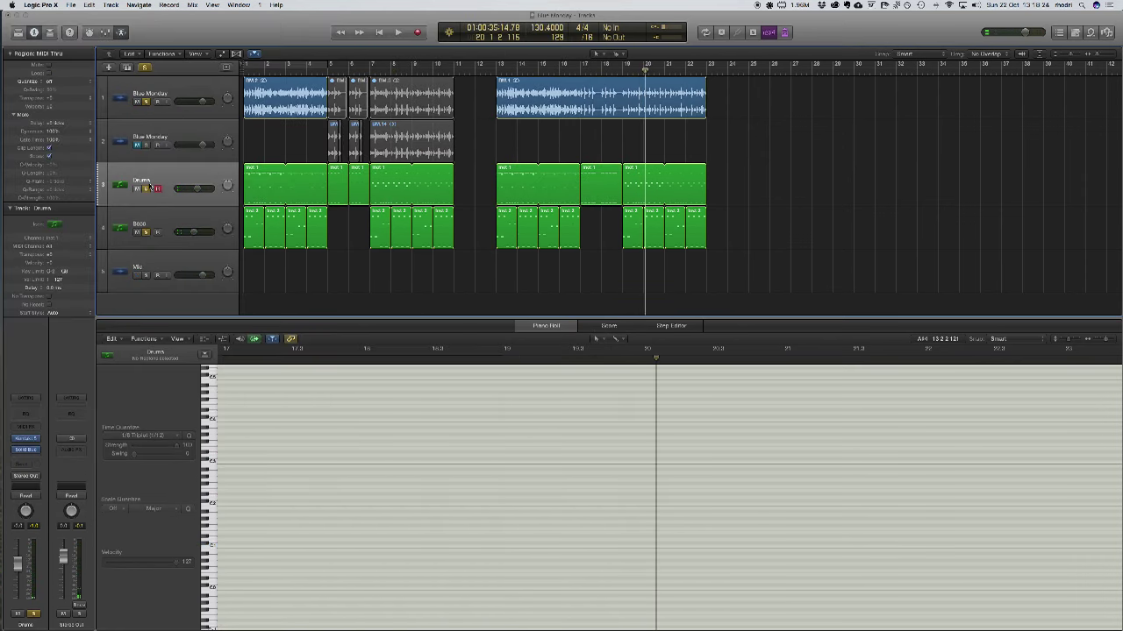
click(147, 190)
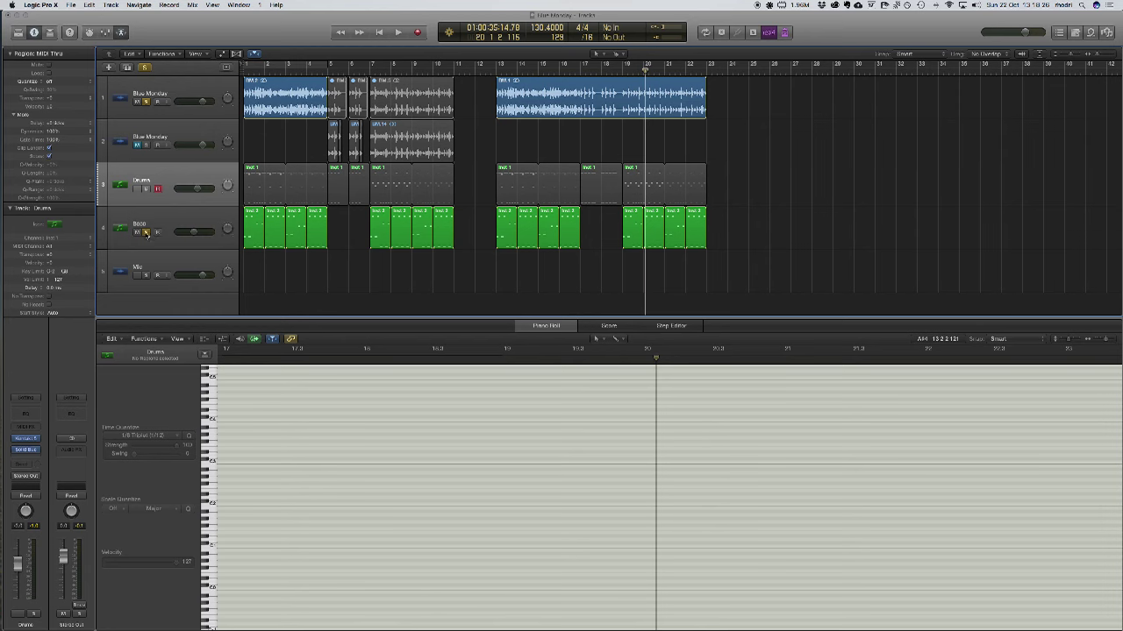
click(146, 233)
click(494, 71)
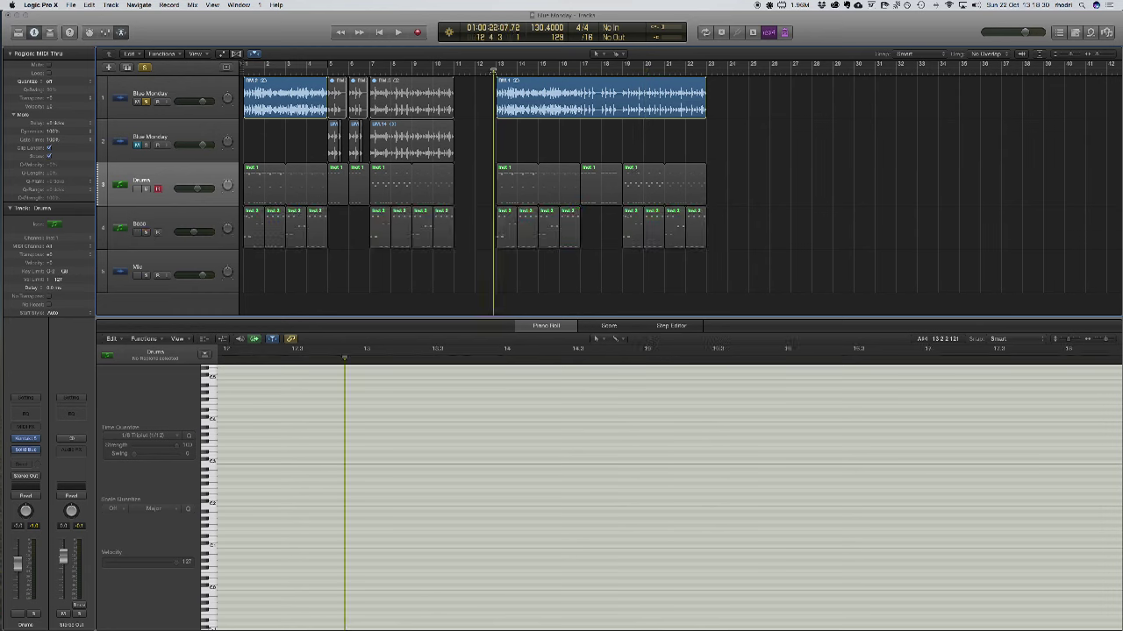
key(space)
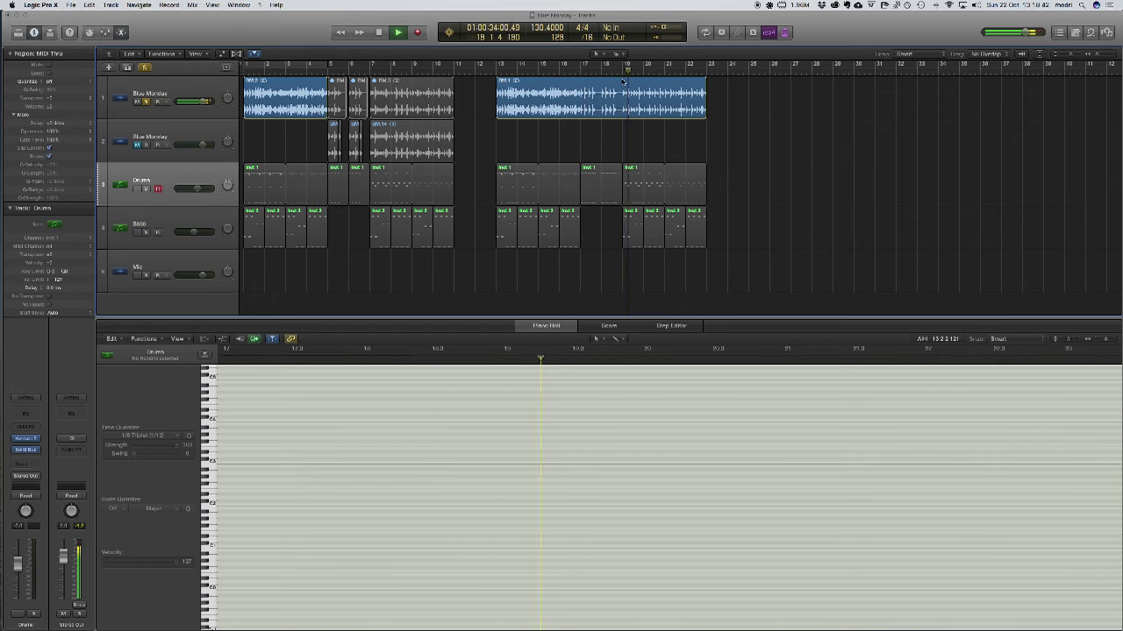
key(space)
key(space)
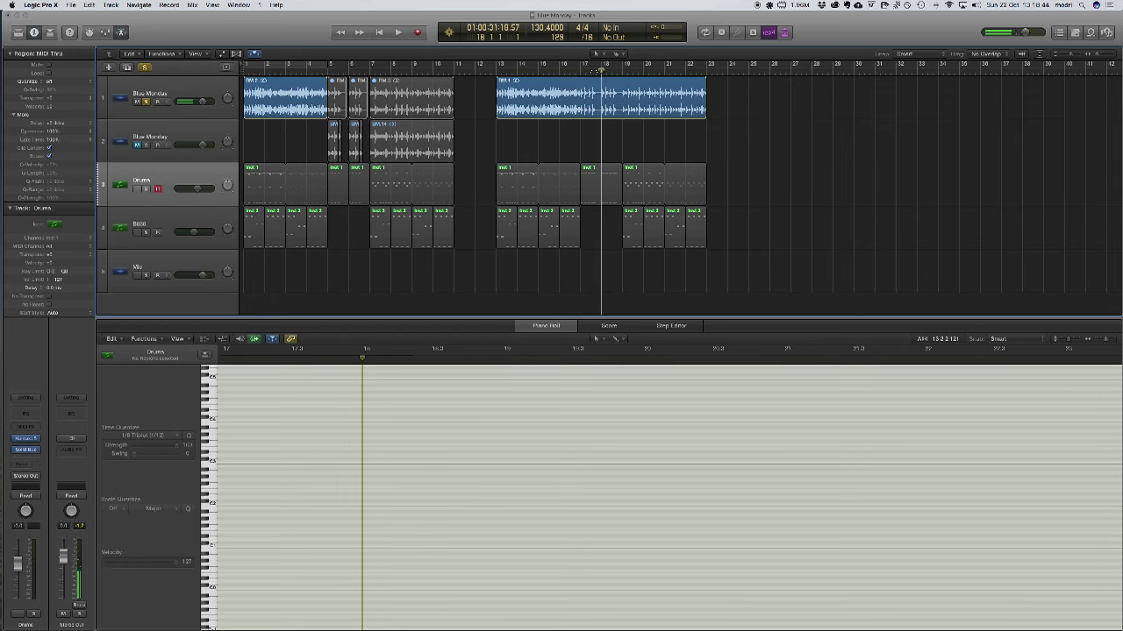
double_click(593, 71)
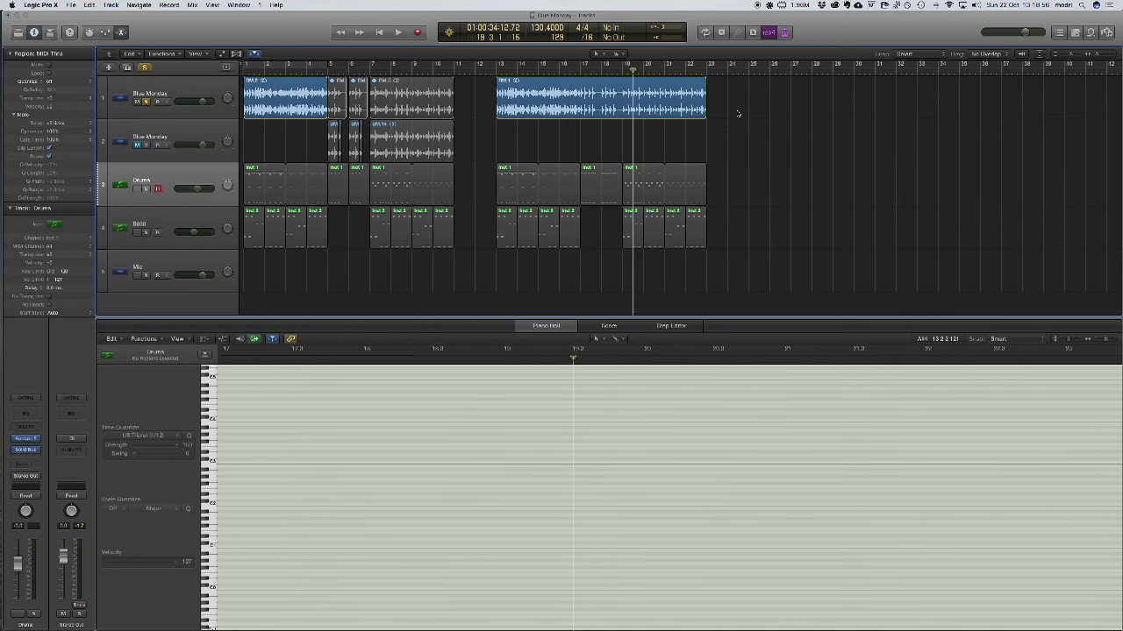
- Copy the audio, drum and bass regions of bars 13–22 so that the copies start at bar 25
drag(725, 94, 761, 245)
click(838, 262)
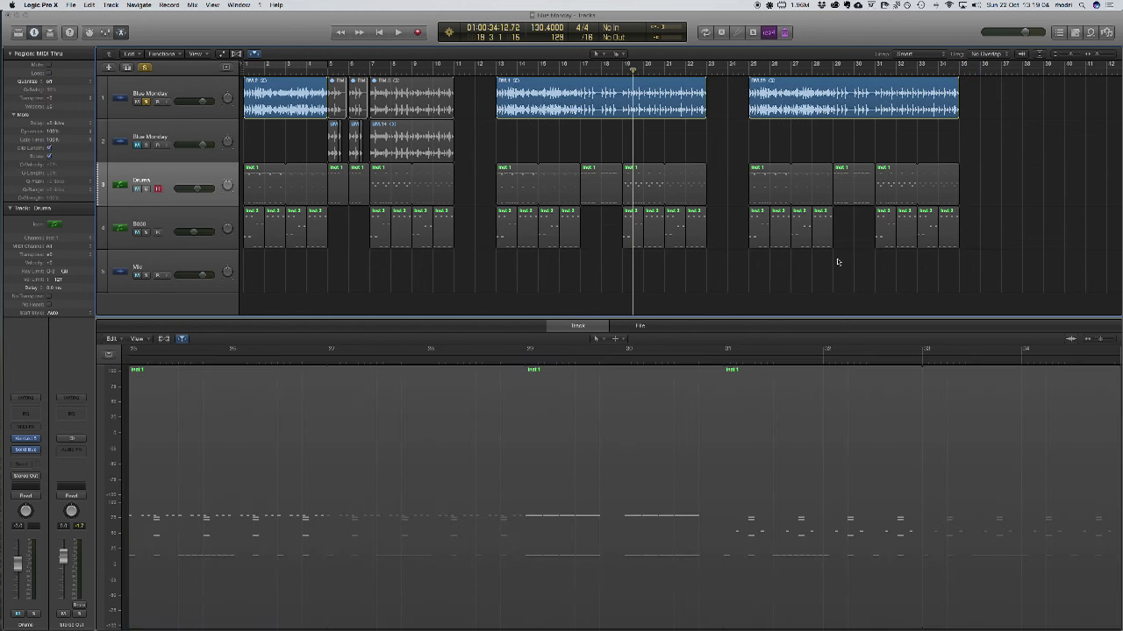
- In the copied drum region at bar 29, shift bar 30's last three note pairs slightly later and lengthen the first pair to meet them
click(849, 191)
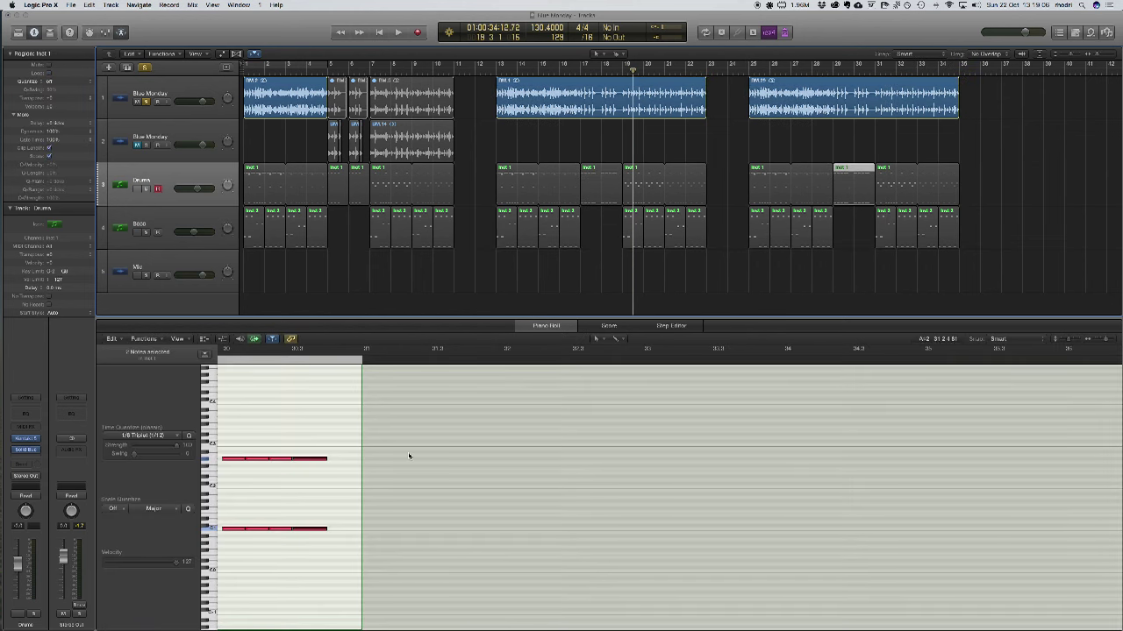
click(265, 443)
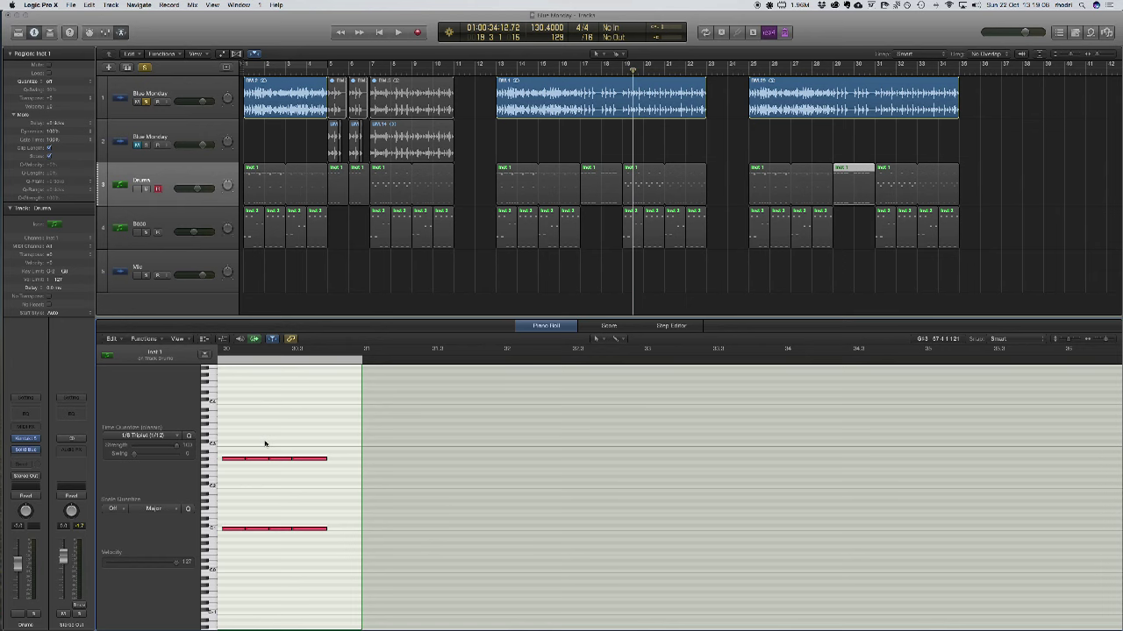
key(super+Right)
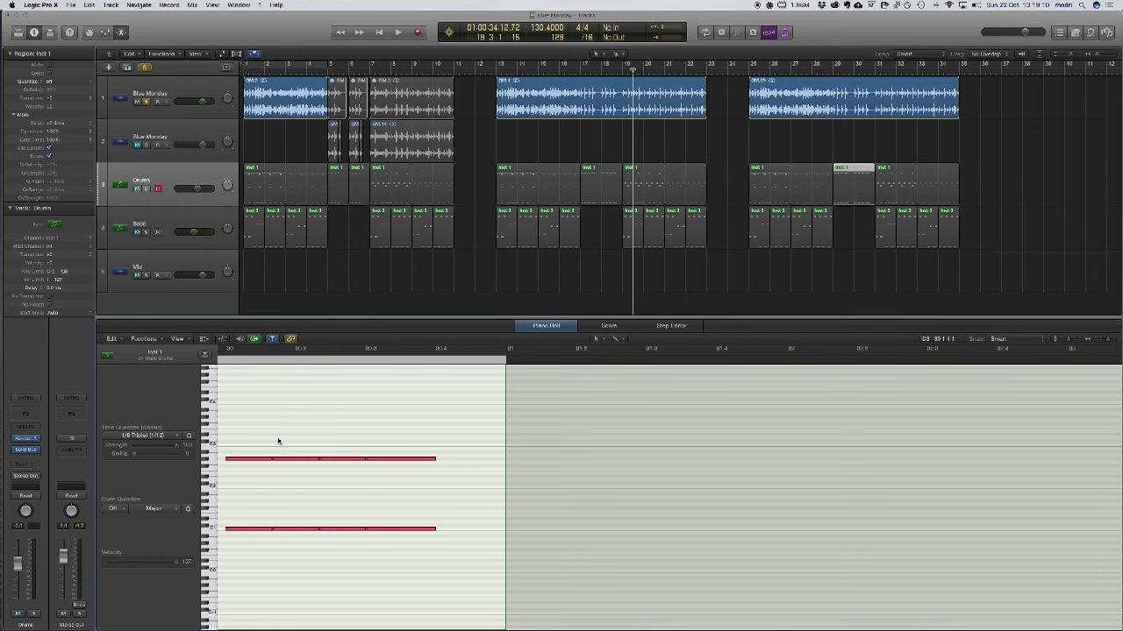
drag(278, 441, 427, 548)
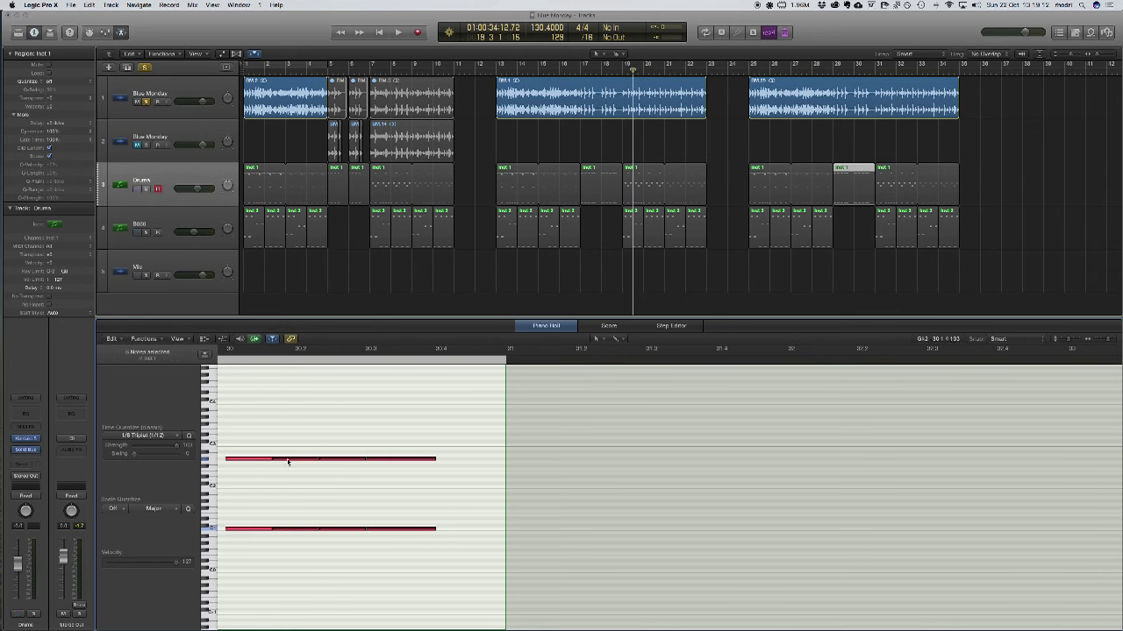
drag(287, 462, 277, 531)
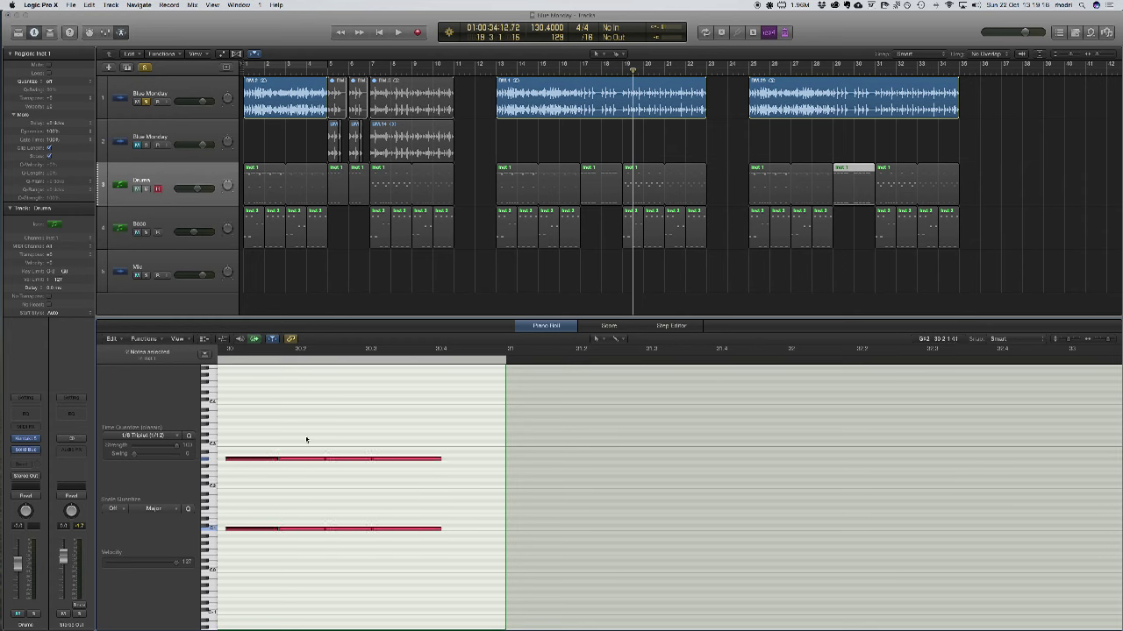
click(230, 441)
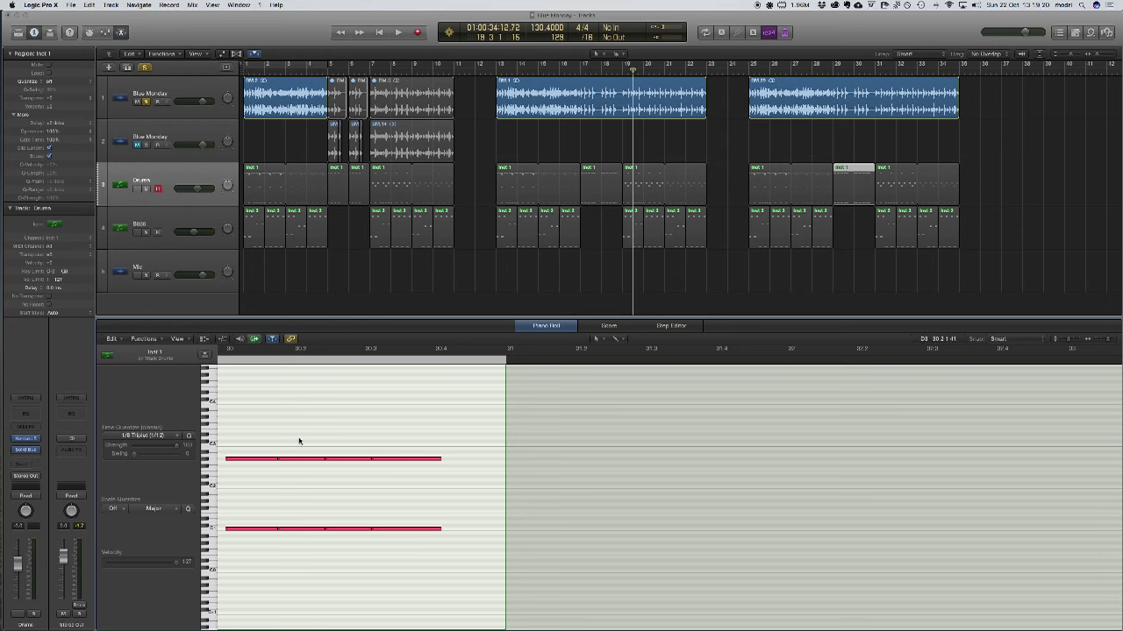
- Shift the third and fourth note pairs of bar 30 slightly later and lengthen the second pair to close the gap
drag(299, 442, 313, 534)
drag(350, 445, 488, 547)
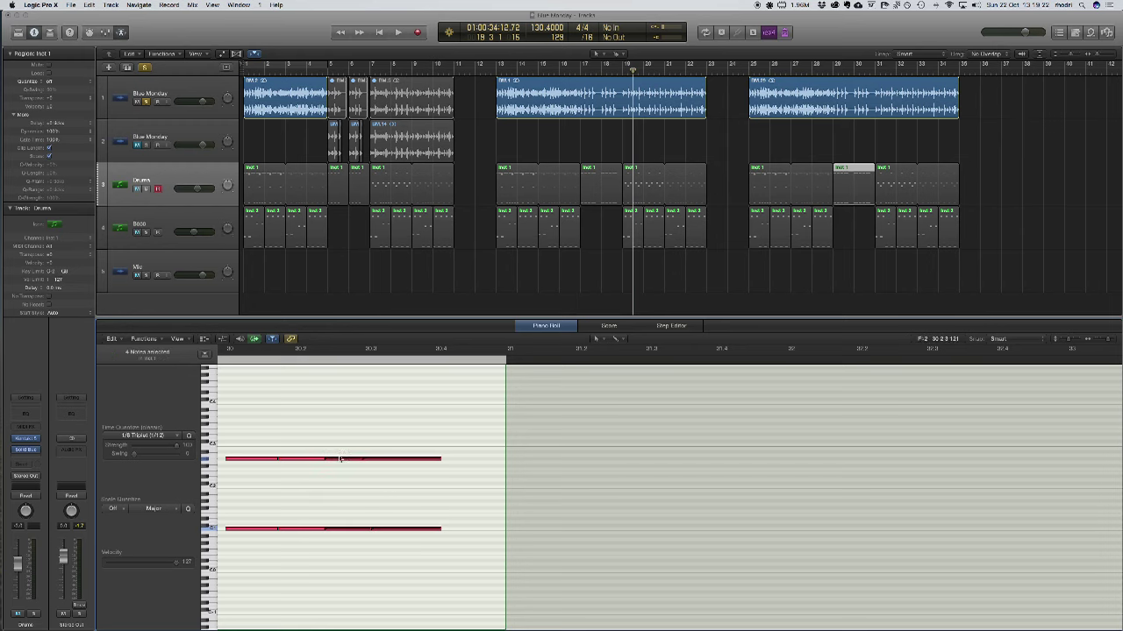
drag(340, 460, 346, 460)
click(303, 458)
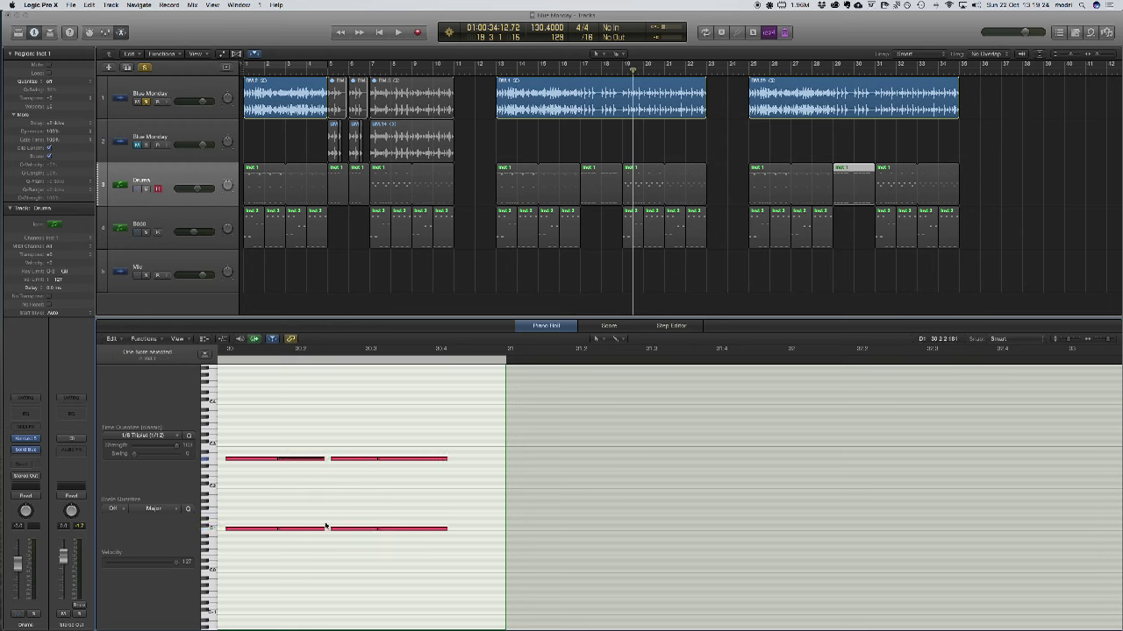
drag(309, 553, 329, 459)
- Shift the fourth note pair of bar 30 slightly later and lengthen the third pair to meet it
drag(407, 443, 414, 572)
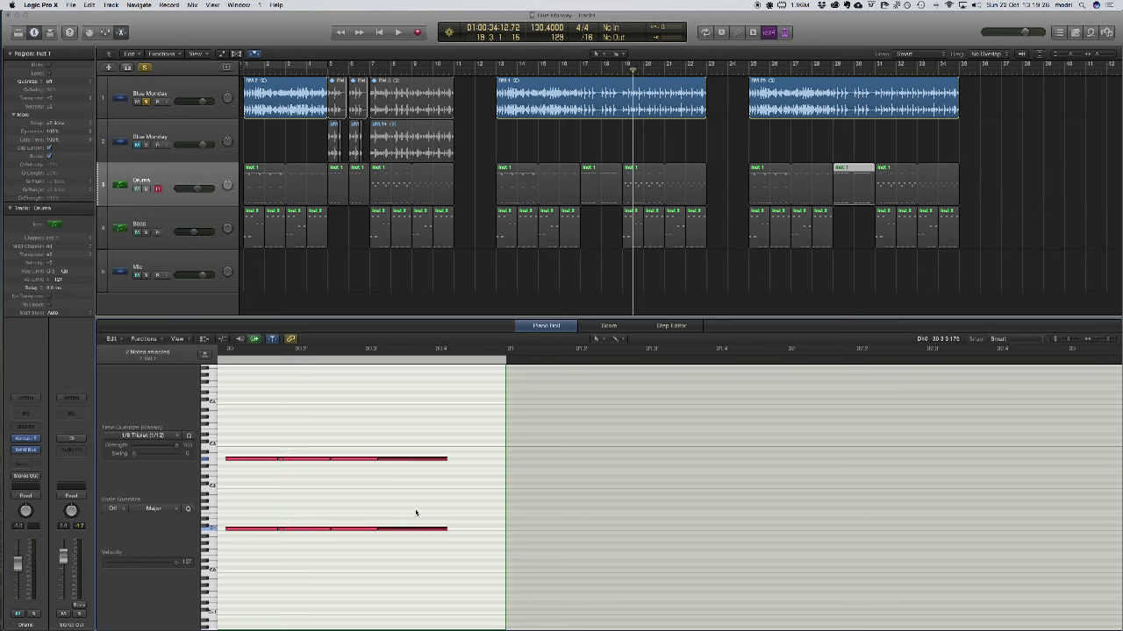
drag(406, 460, 413, 460)
drag(369, 430, 380, 529)
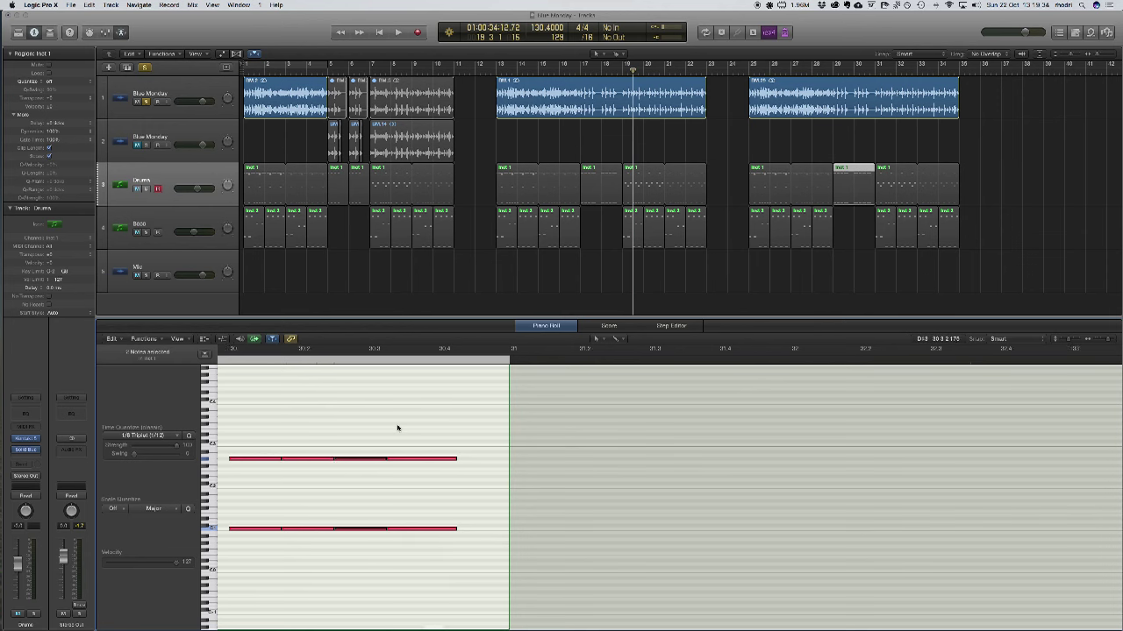
- Delete the drum notes in bar 29 and replace them with a copy of the bar 30 notes starting at 29 1 1 1
scroll(397, 426, left, 8)
drag(460, 428, 294, 599)
key(Delete)
drag(768, 544, 296, 445)
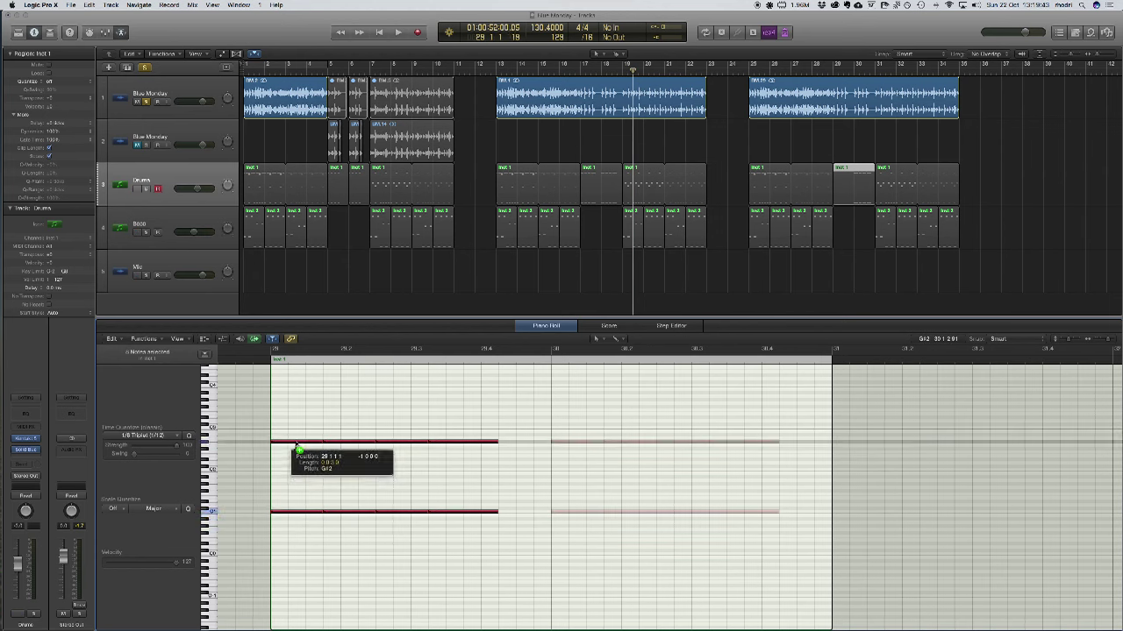
- Place the playhead just before bar 29 and solo the Drums and Bass tracks instead of the Blue Monday audio
click(255, 360)
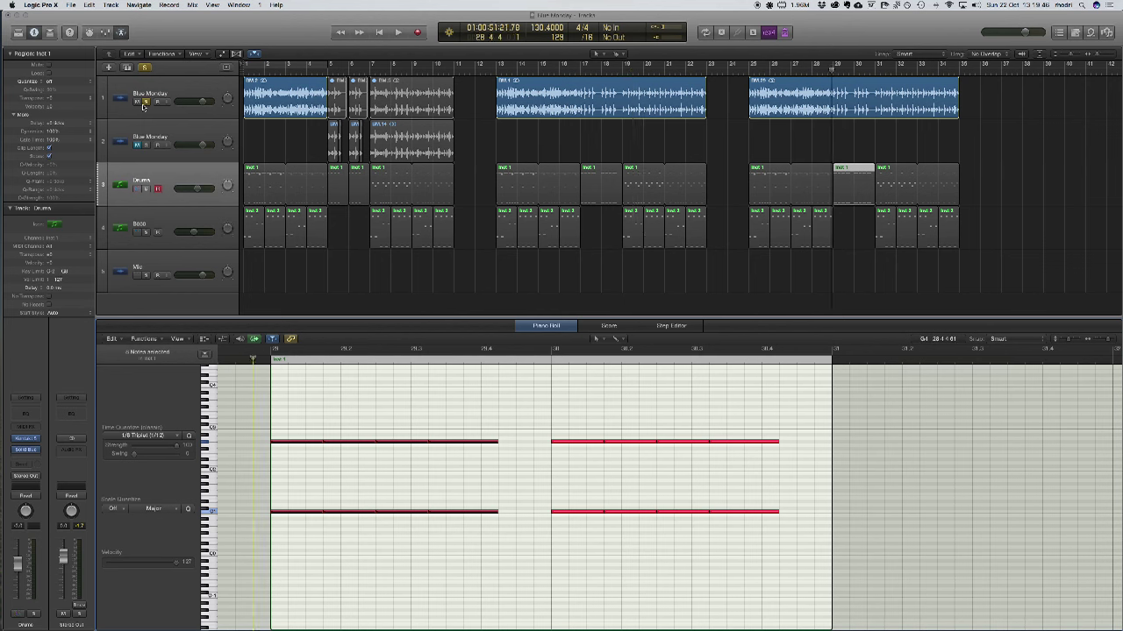
click(144, 190)
click(146, 189)
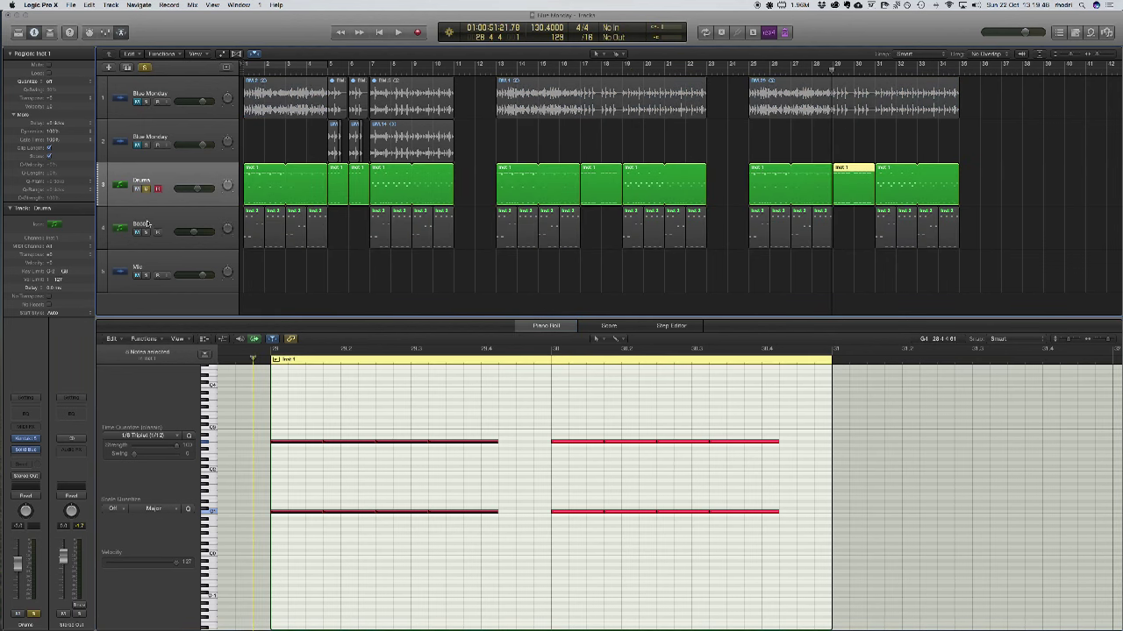
click(147, 232)
- Open the edited drum region at bar 29 in the Score Editor
click(835, 236)
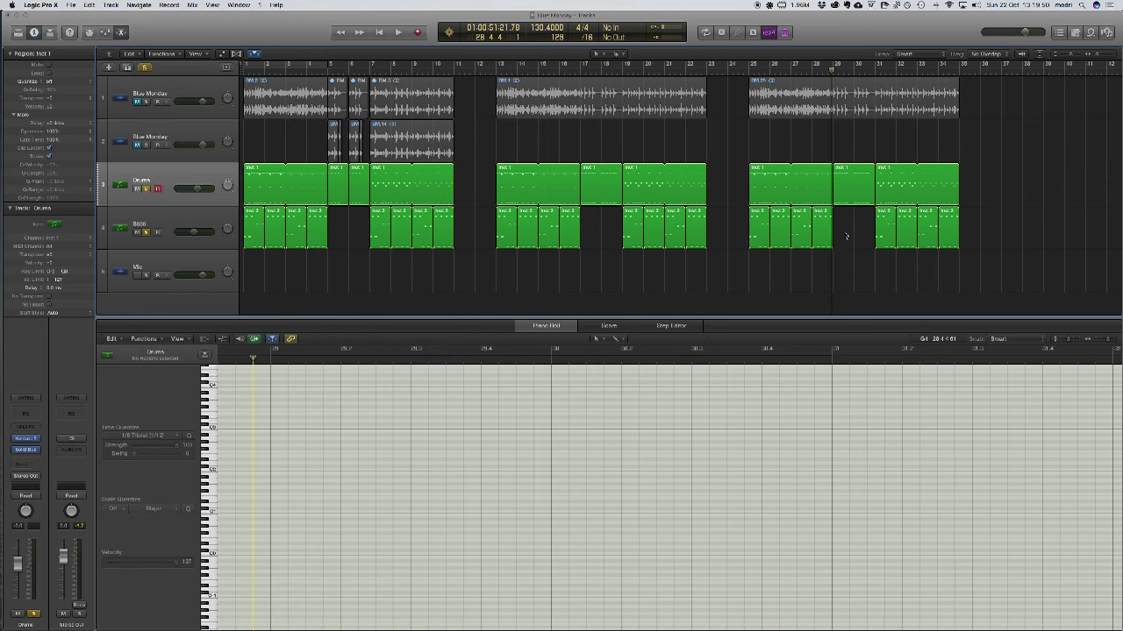
click(855, 190)
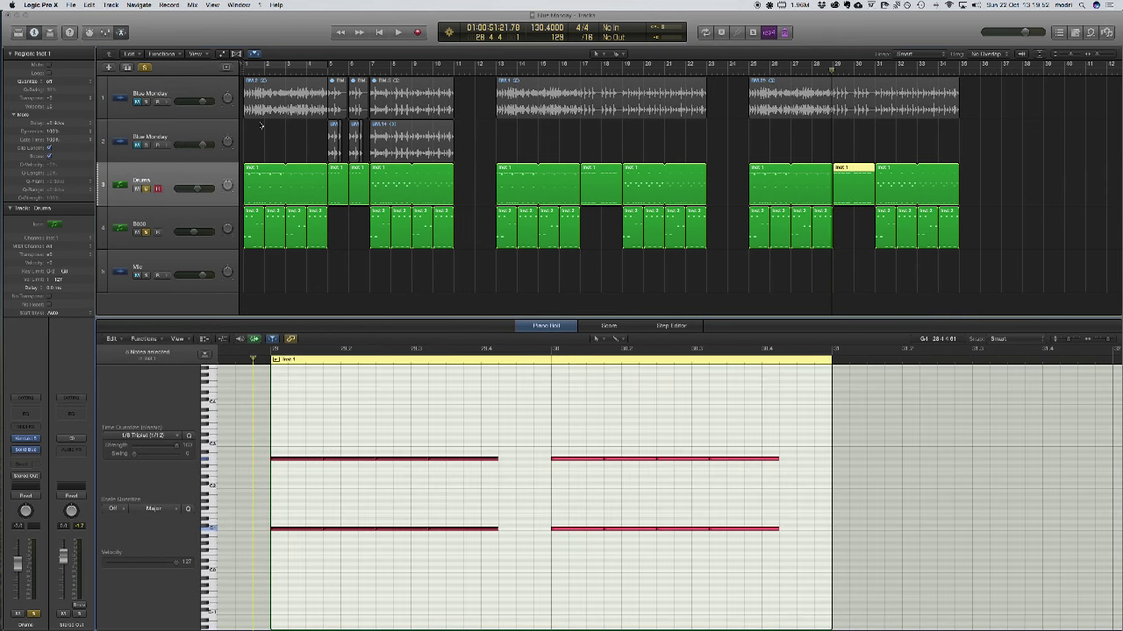
click(238, 5)
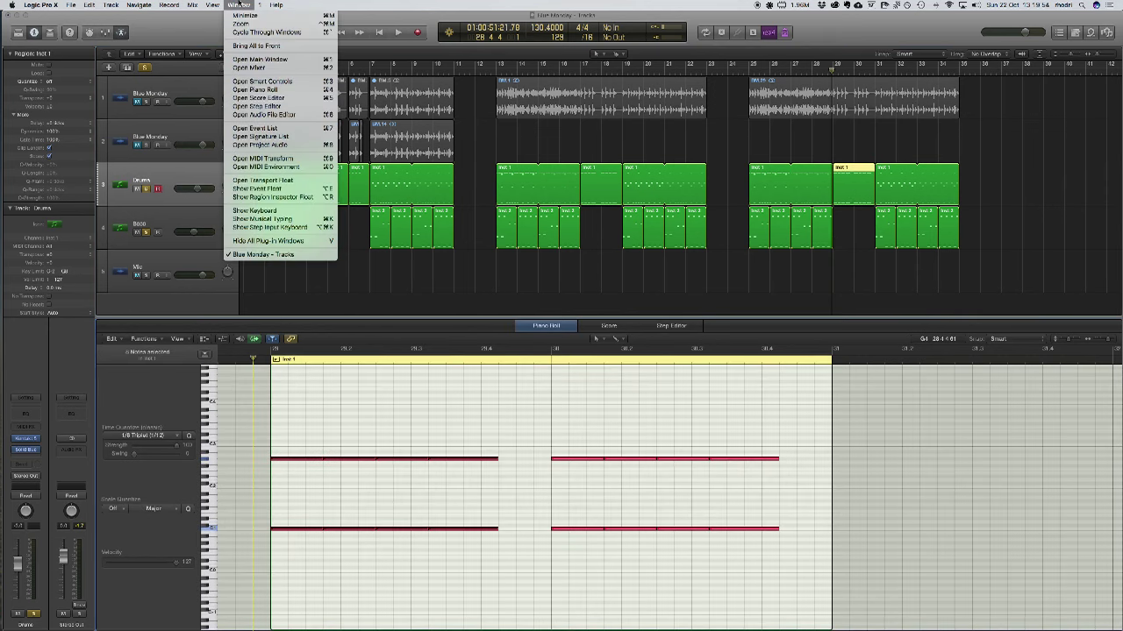
click(273, 98)
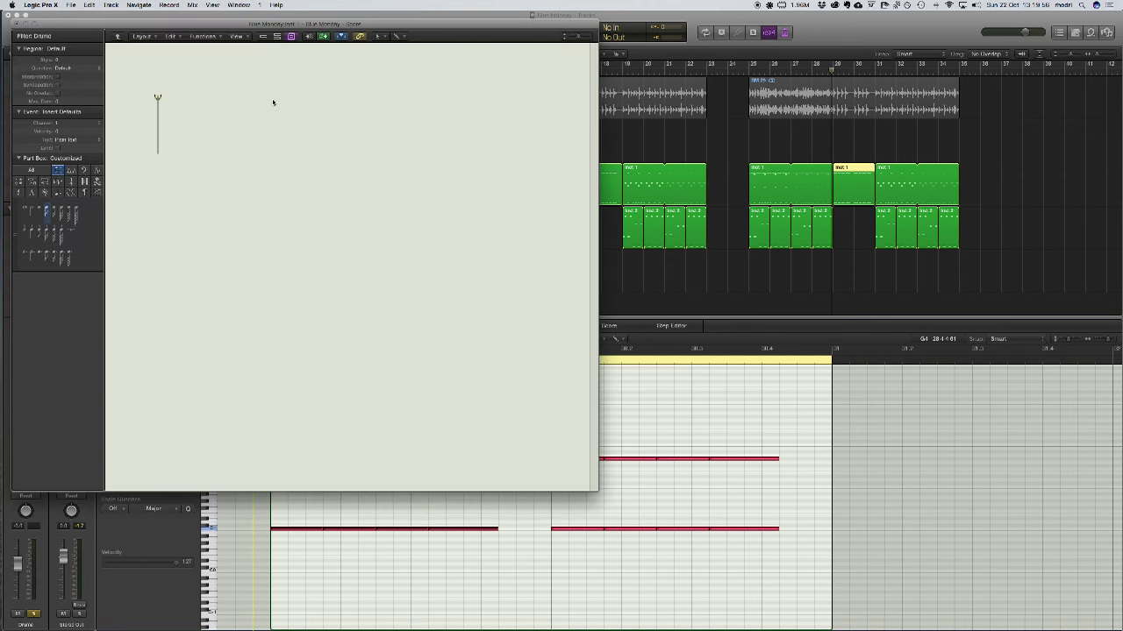
- Set the bar 29 drum region's score display to have Syncopation on and No Overlap off
click(57, 90)
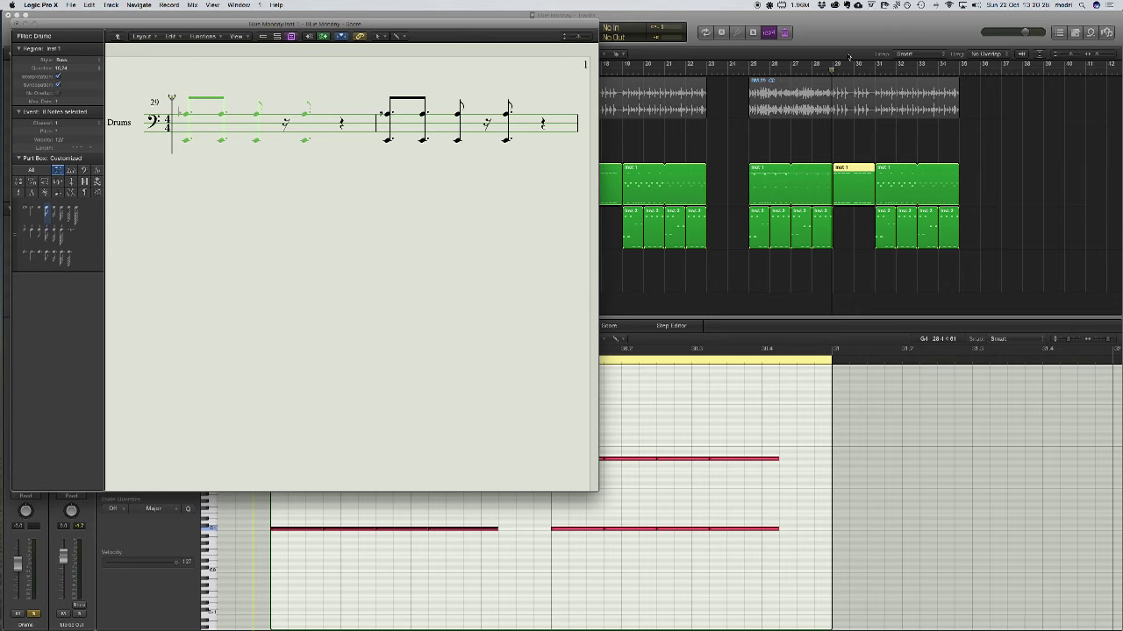
- Play back the MIDI drums and bass from about bar 28 through the edited fill into bar 32
click(811, 77)
key(space)
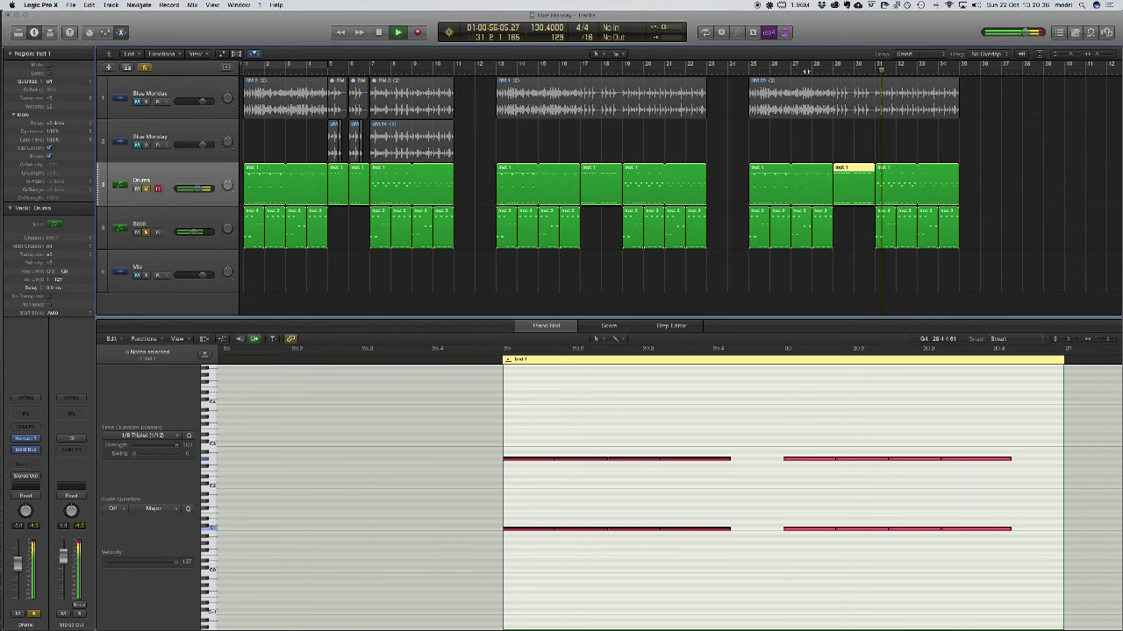
key(space)
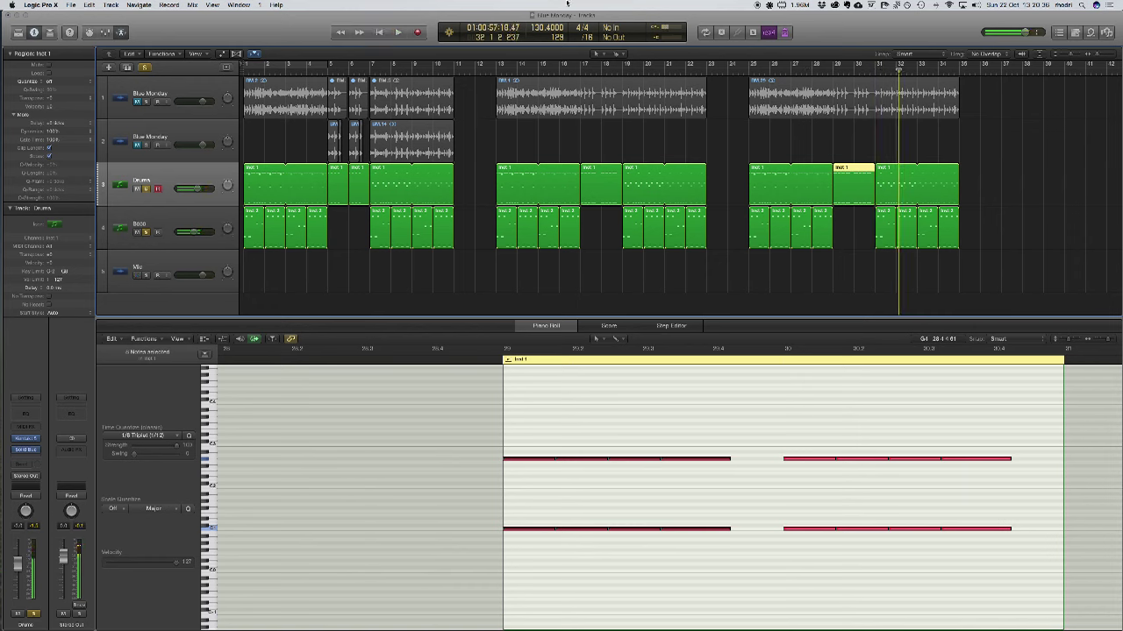
- Solo the first Blue Monday audio track and remove the solo from the Drums and Bass tracks
click(146, 103)
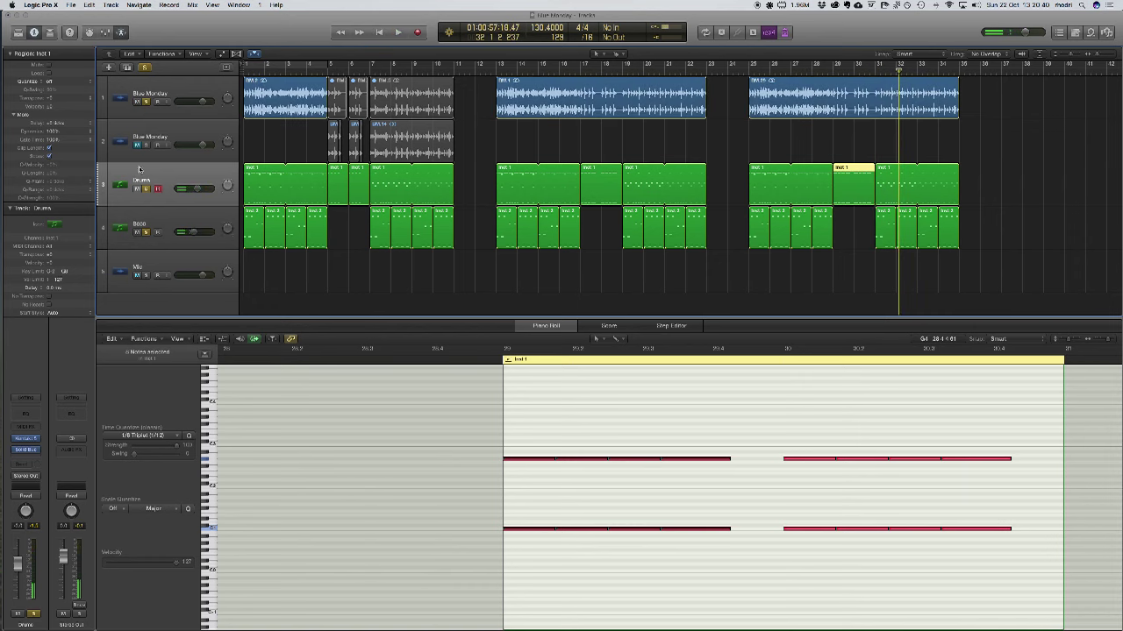
click(145, 190)
click(146, 232)
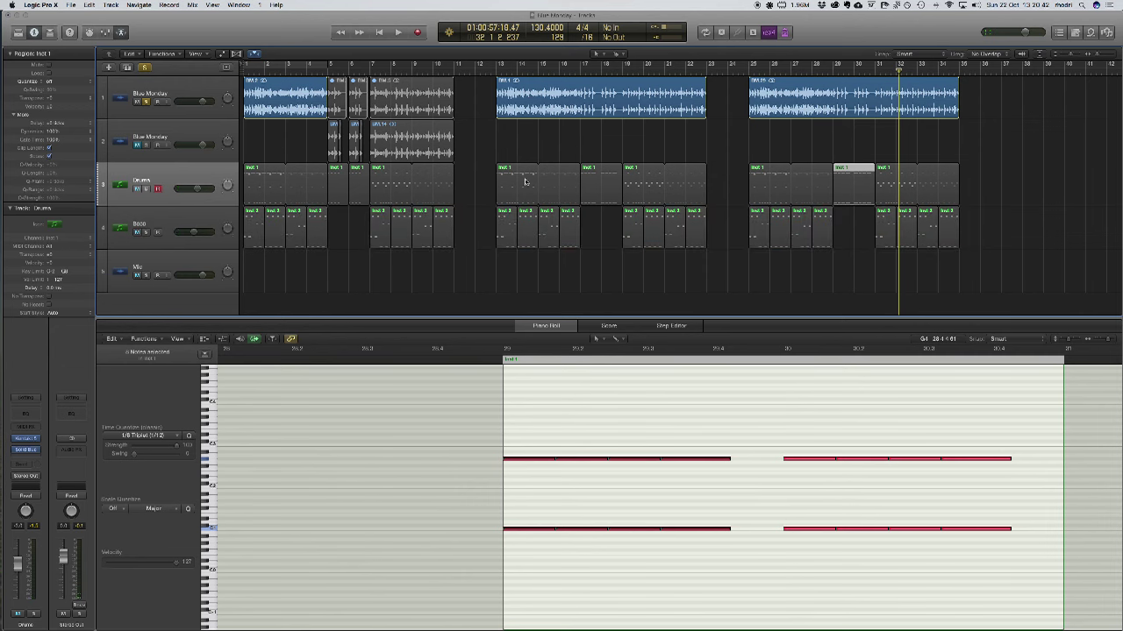
- Play the original Blue Monday audio from 24 3 1 1 past the fill into bar 32 and clear the region selection
click(738, 71)
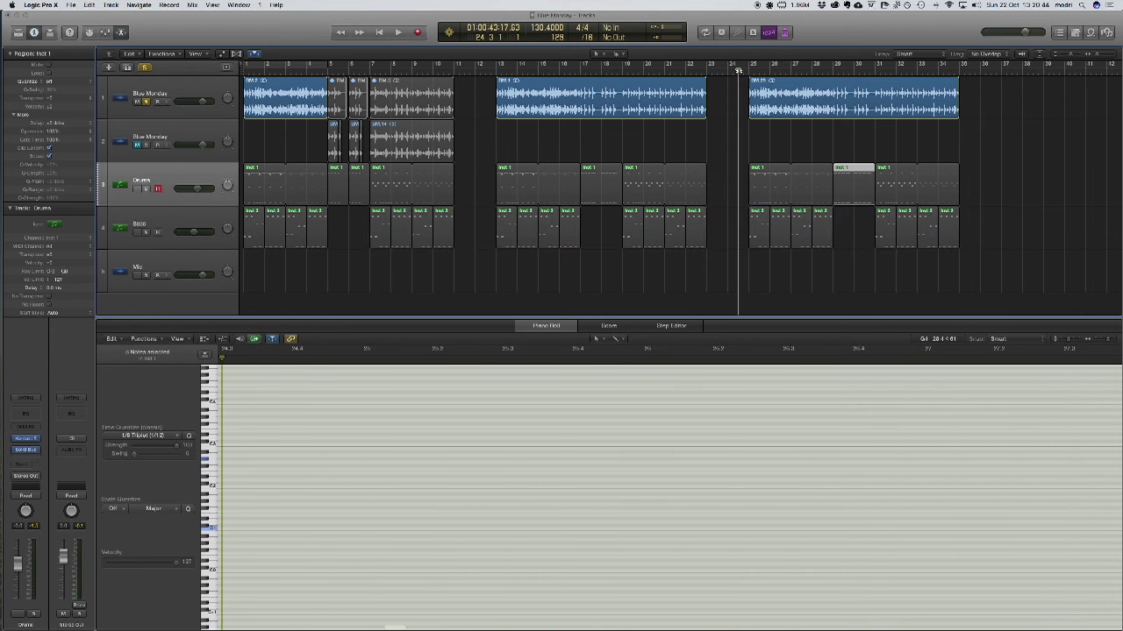
key(space)
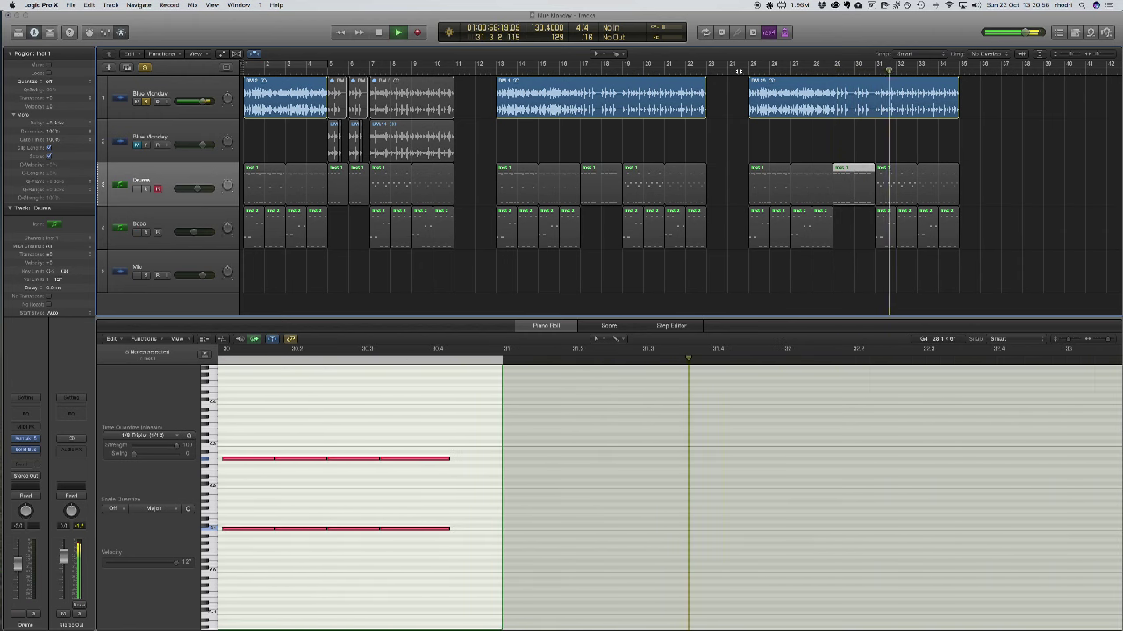
key(space)
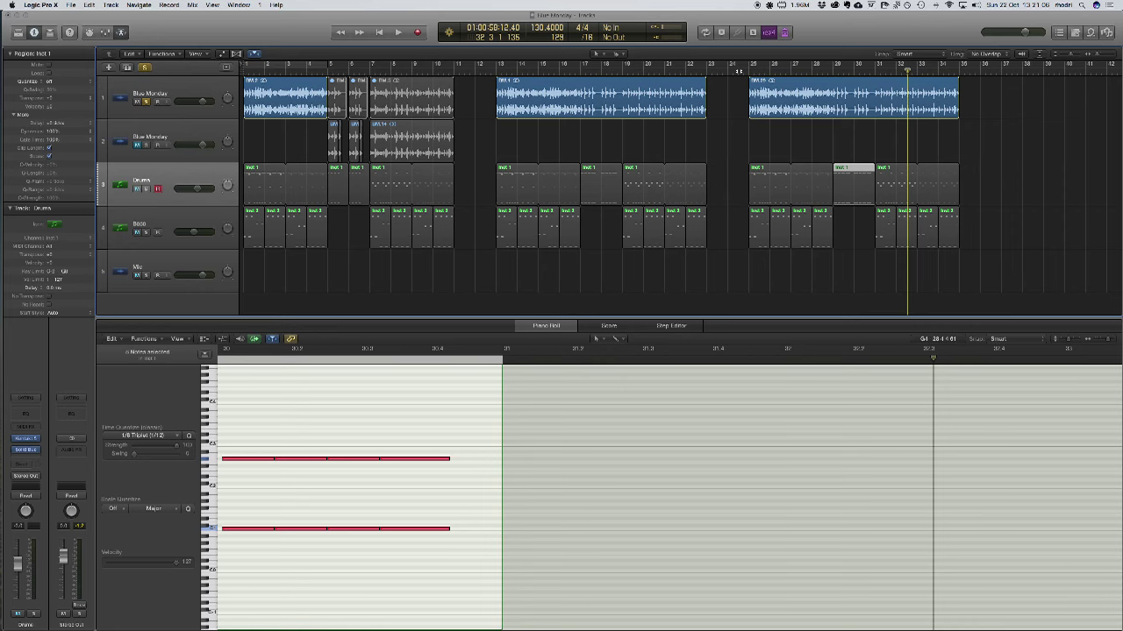
click(739, 102)
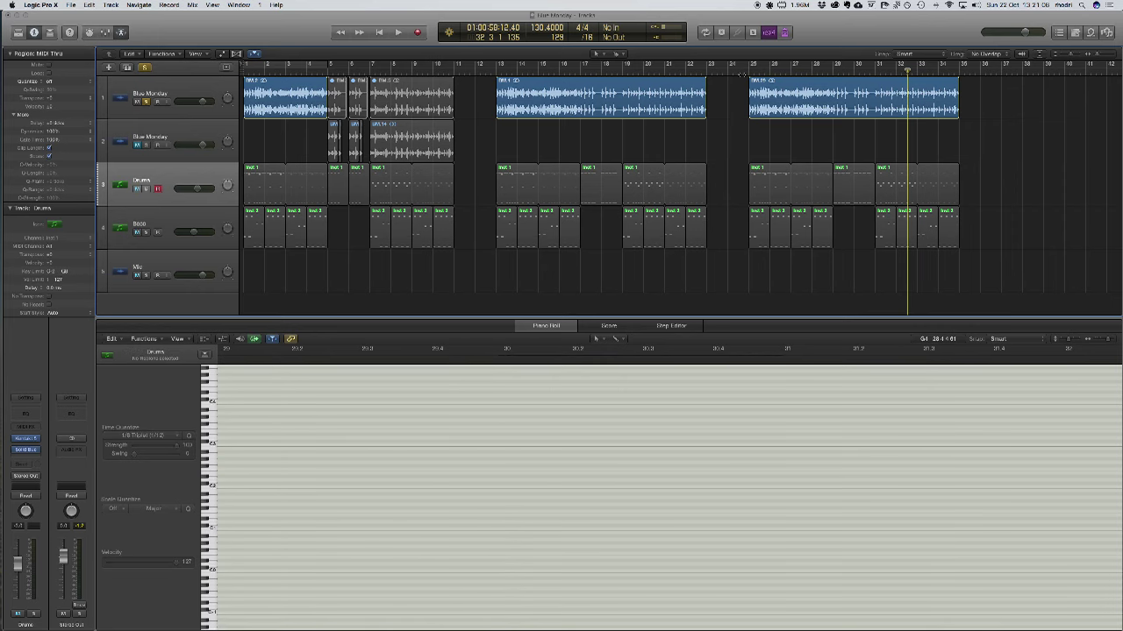